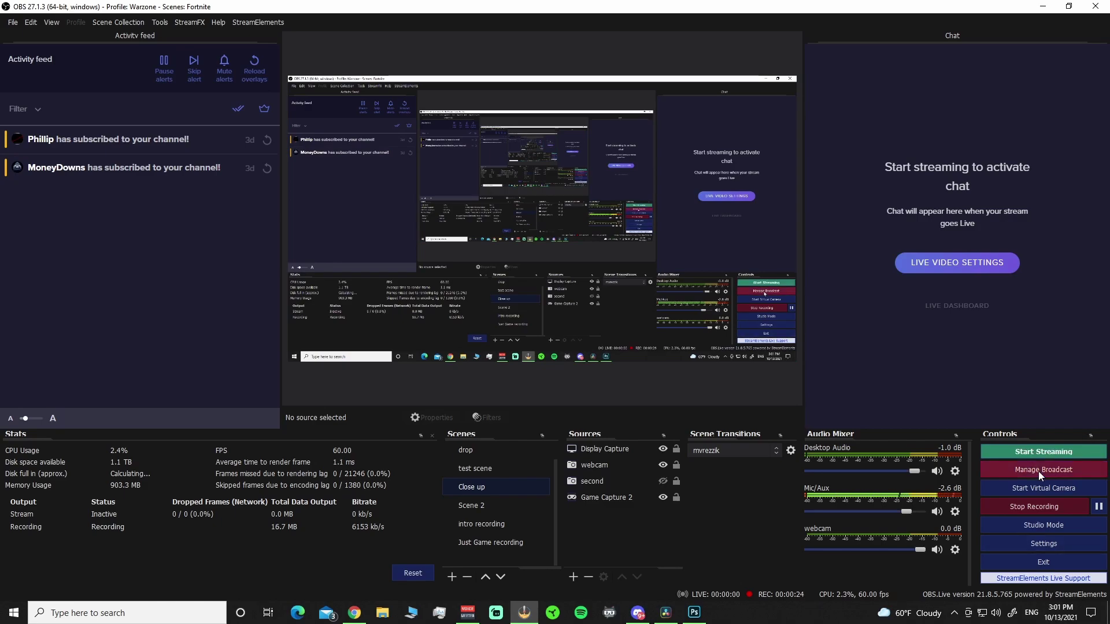
Check OBS's YouTube broadcast setup for existing broadcasts, cancel it, and open YouTube Studio's Create menu in Chrome
click(1038, 471)
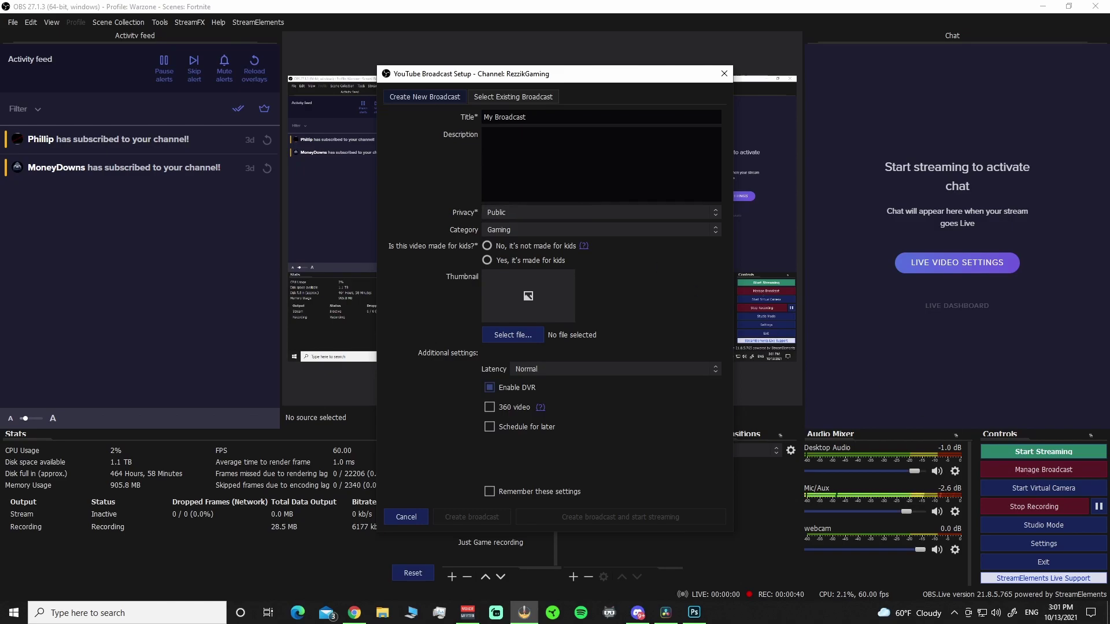
click(510, 99)
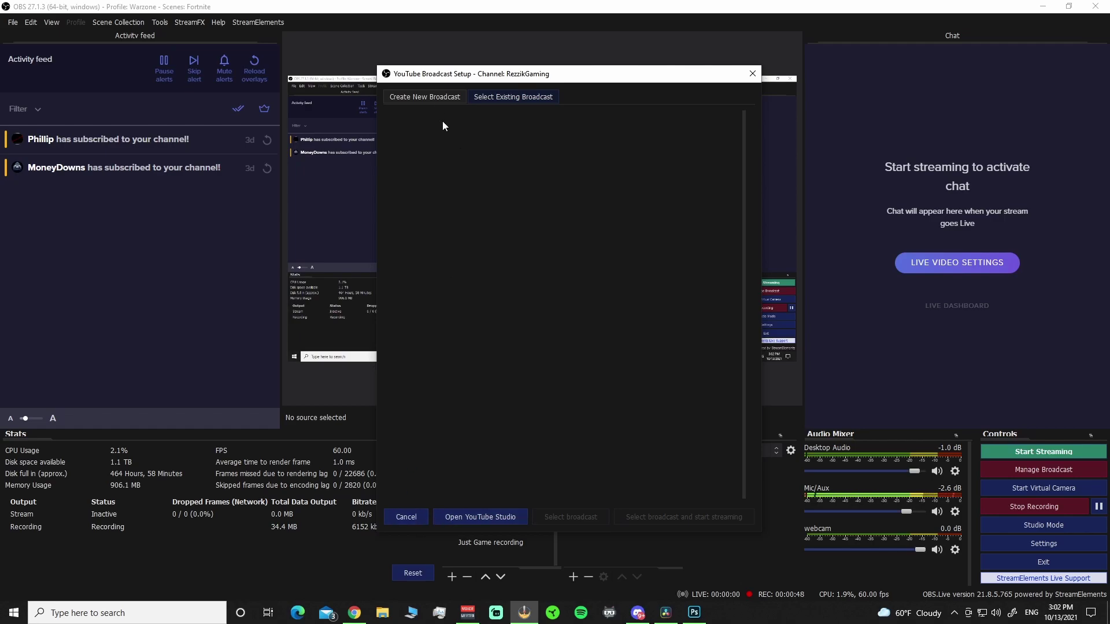
click(436, 100)
click(752, 74)
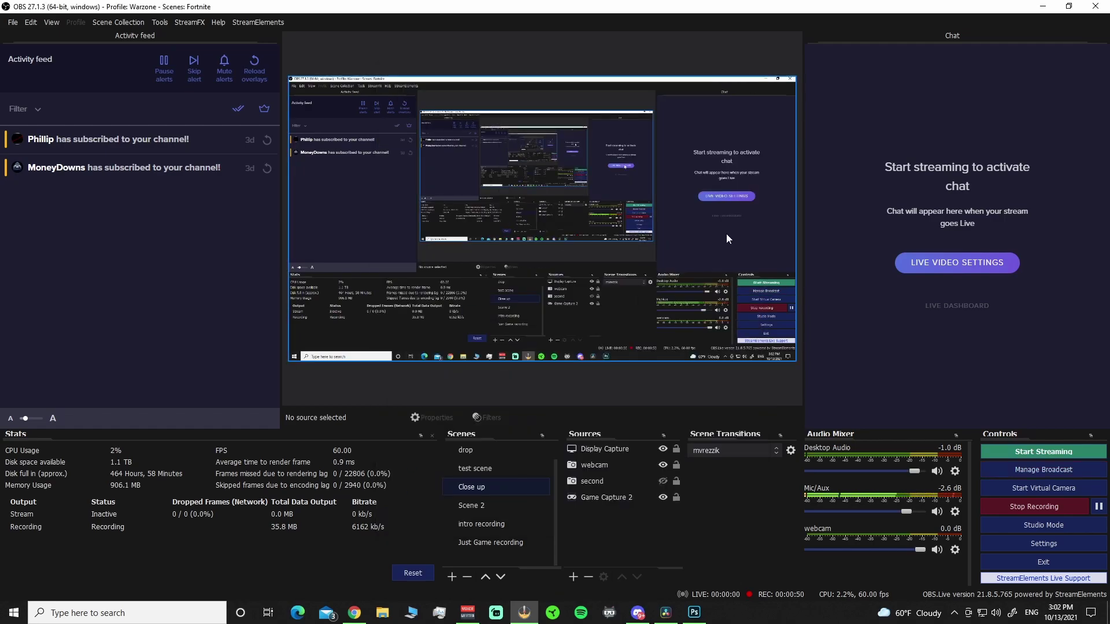
click(355, 612)
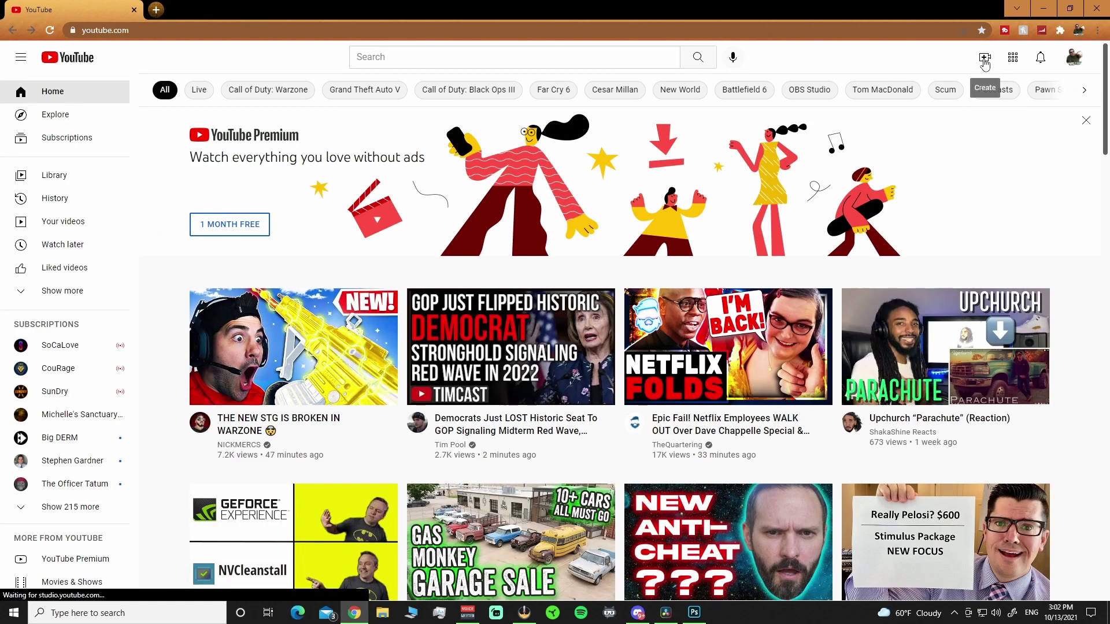
click(986, 61)
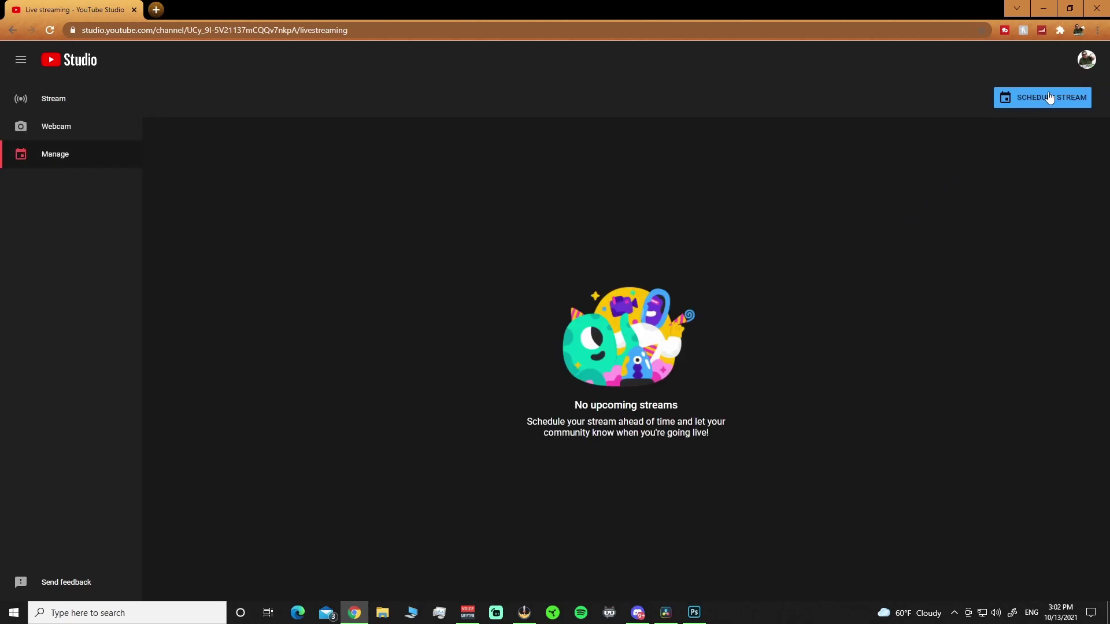
Start a fresh scheduled stream and review its prefilled Details: title, description, Gaming category, not made for kids
click(1042, 100)
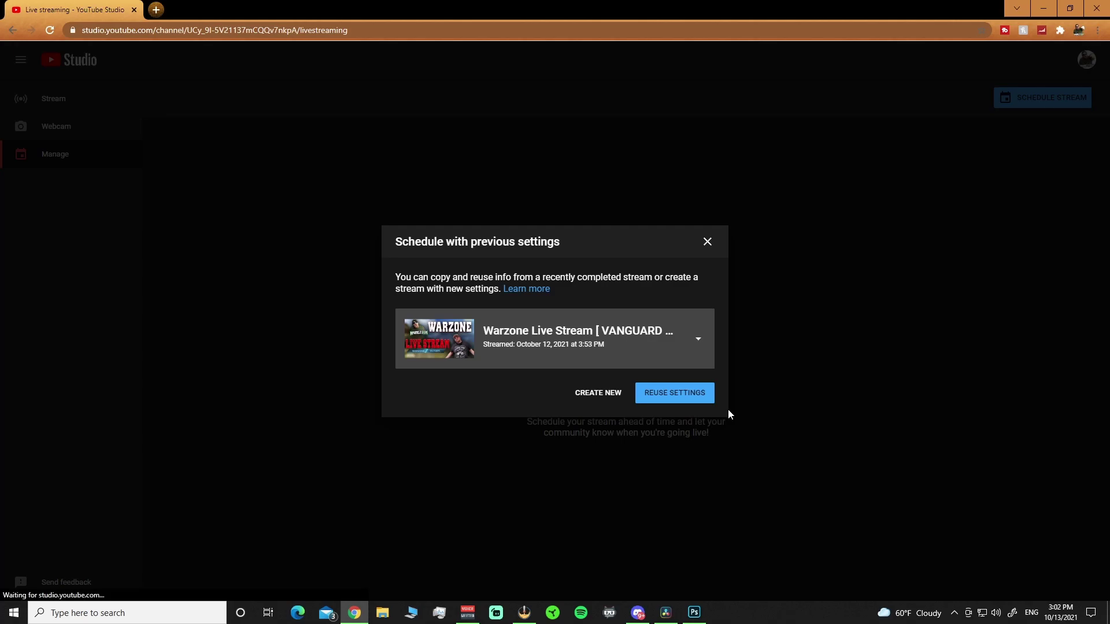
click(600, 395)
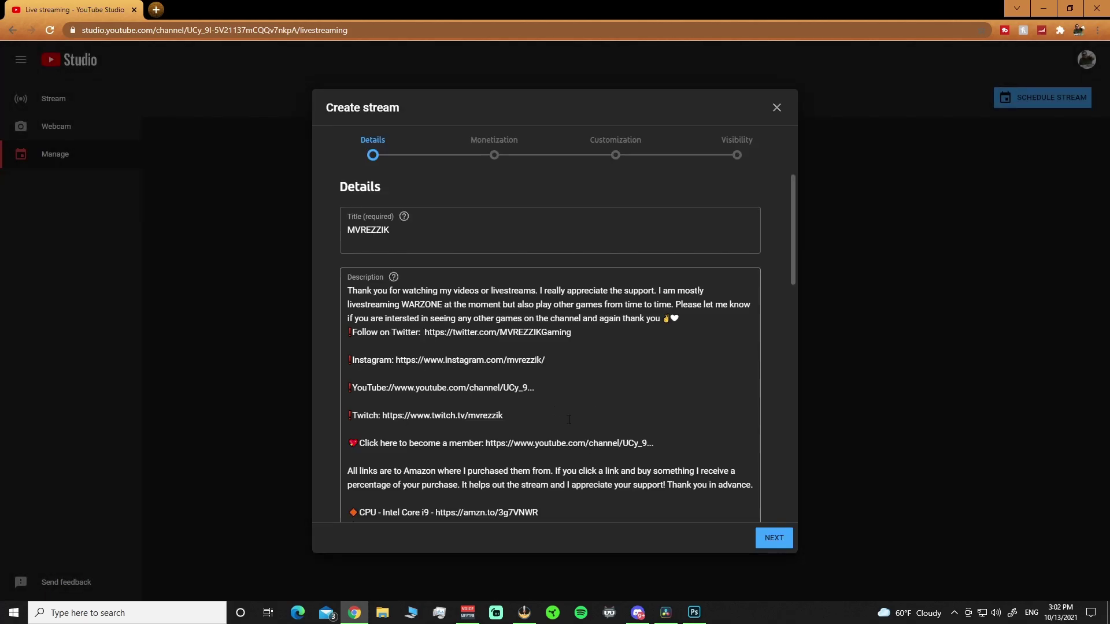
scroll(412, 276, down, 1)
scroll(551, 477, down, 12)
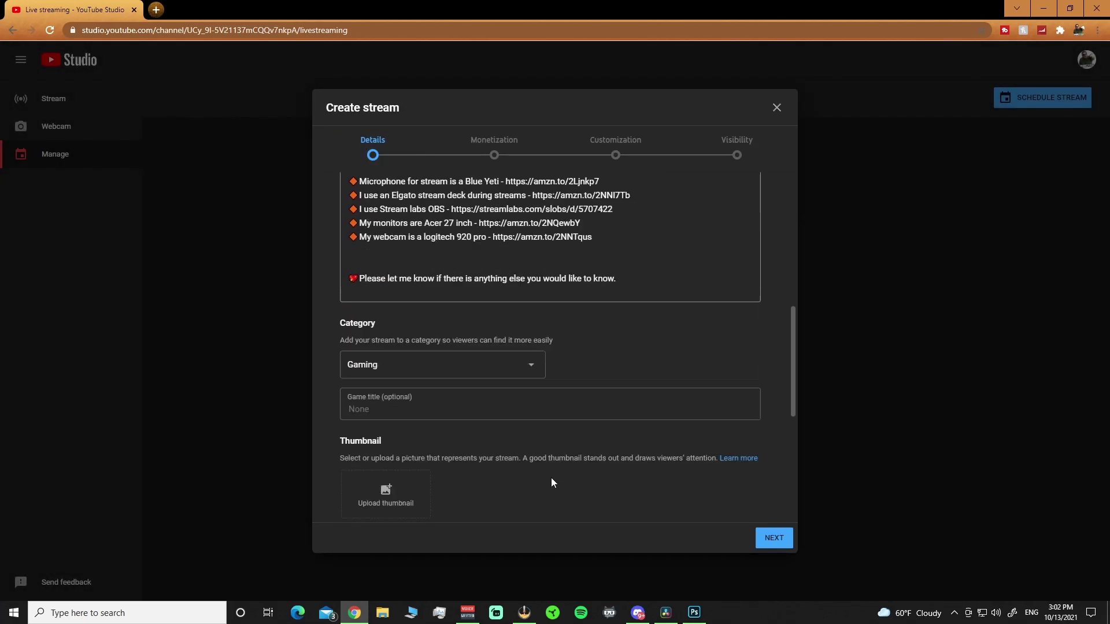
scroll(544, 445, up, 5)
scroll(542, 446, up, 1)
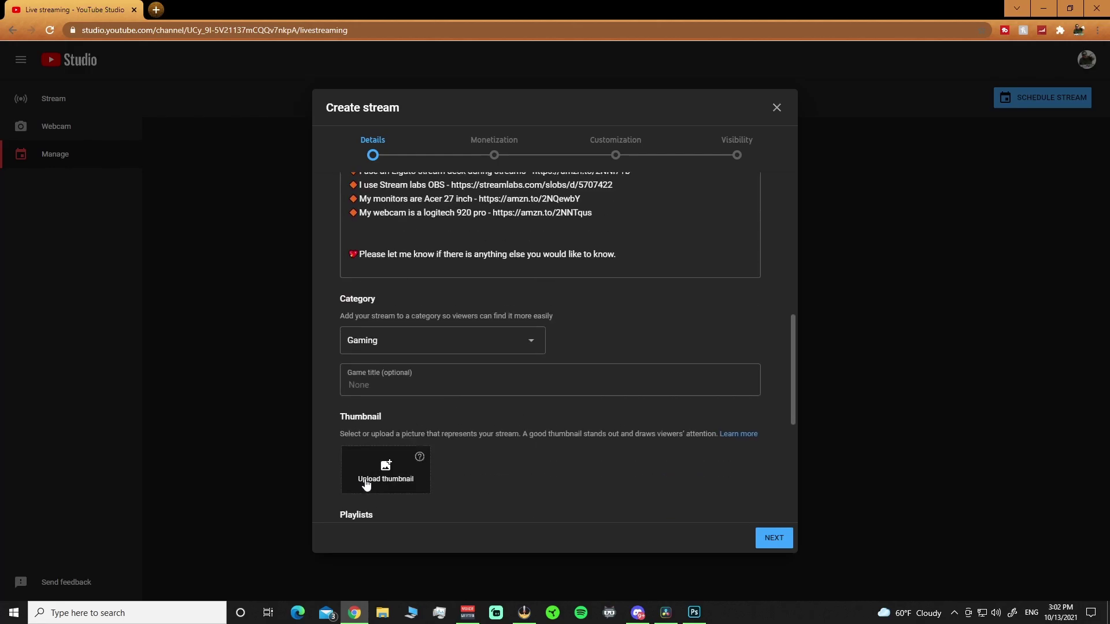
scroll(590, 301, down, 4)
scroll(591, 300, down, 1)
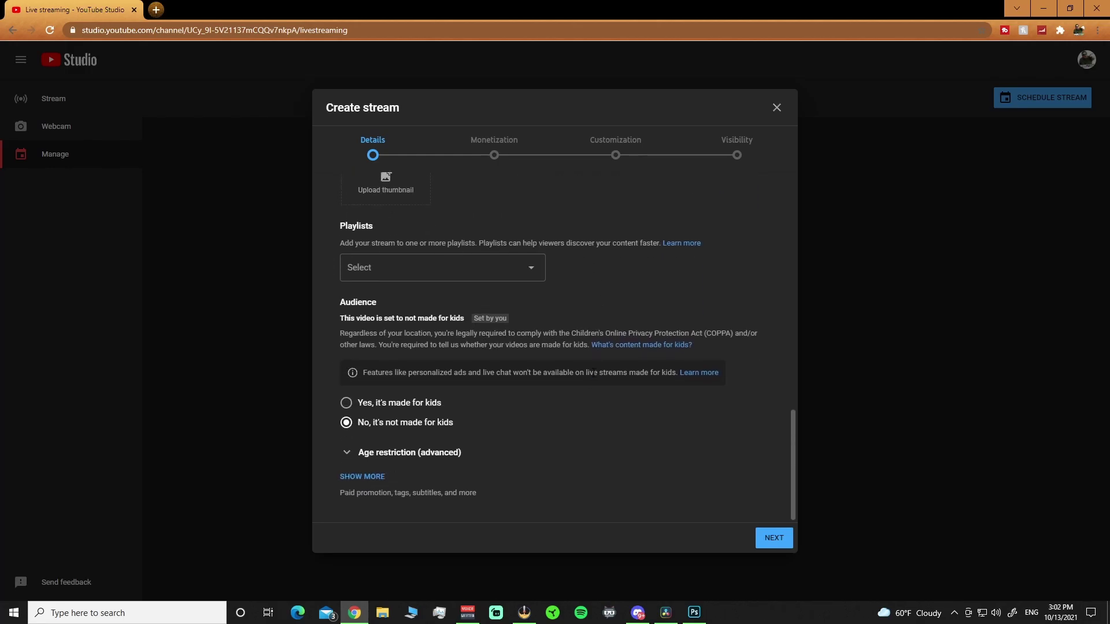
scroll(605, 354, up, 4)
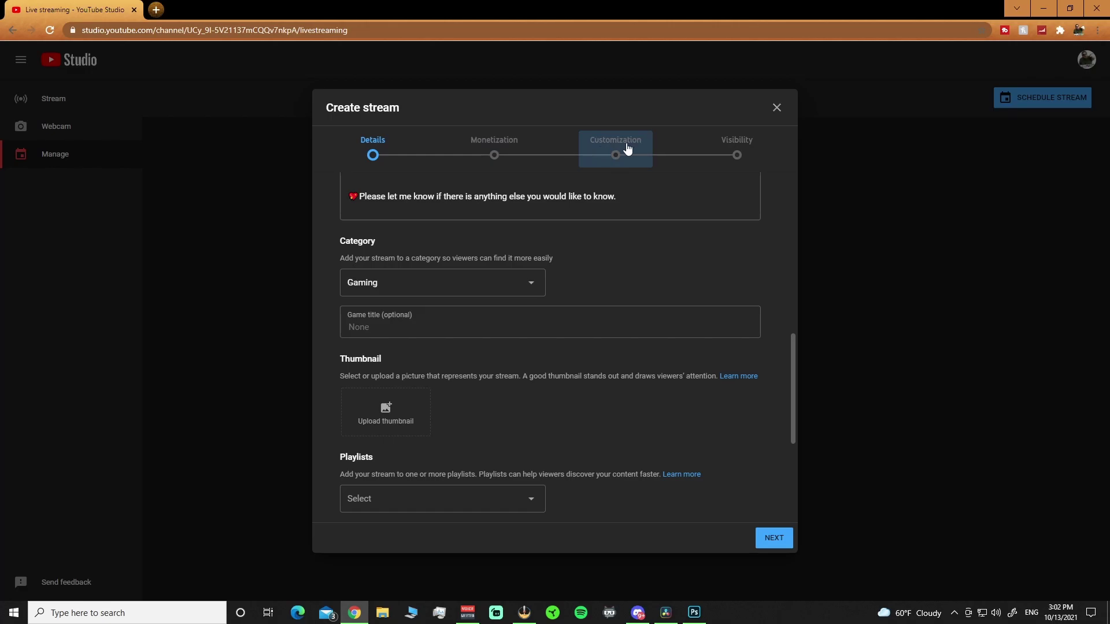
scroll(634, 446, up, 4)
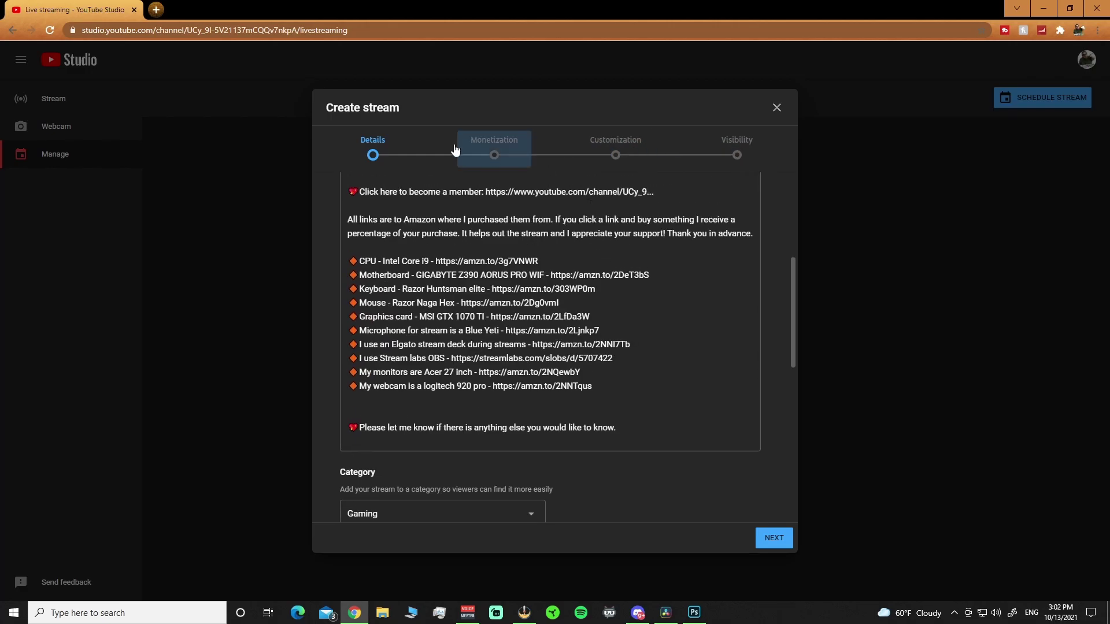
scroll(779, 259, up, 4)
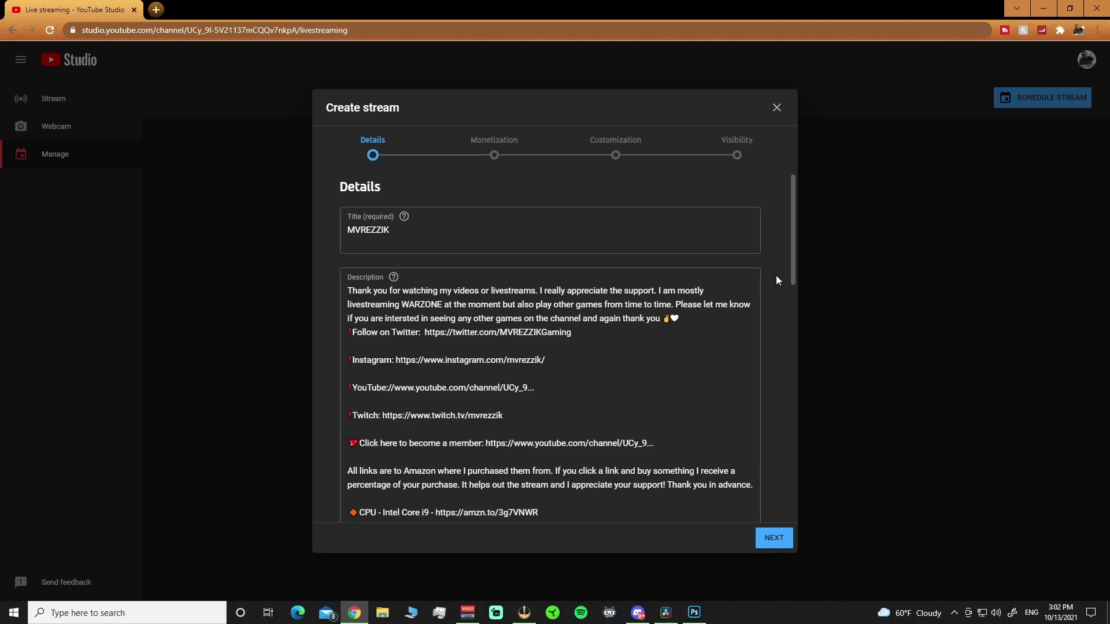
Discard the form and restart scheduling, reusing settings from the October 12 Warzone stream 'VANGUARD WEOPONS IN WARZONE'
click(776, 110)
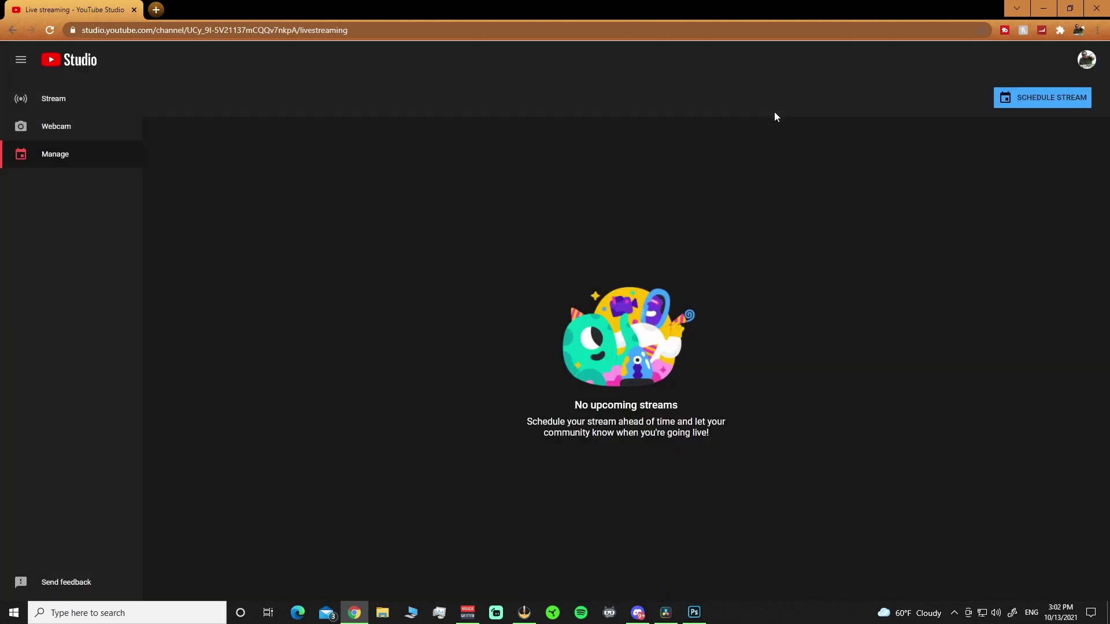
click(1036, 108)
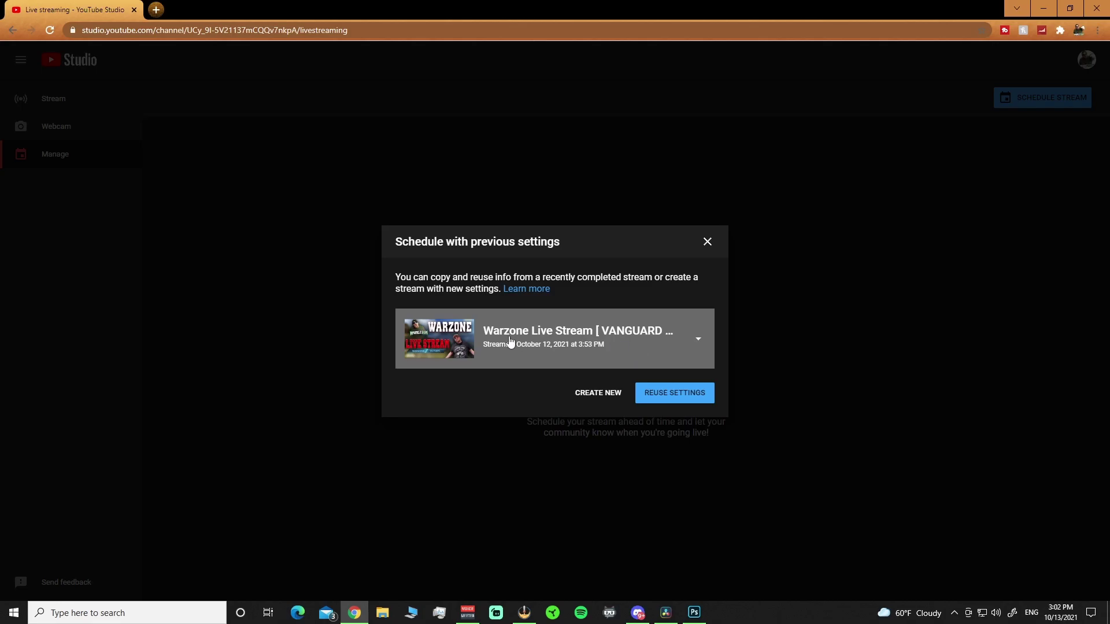
click(698, 344)
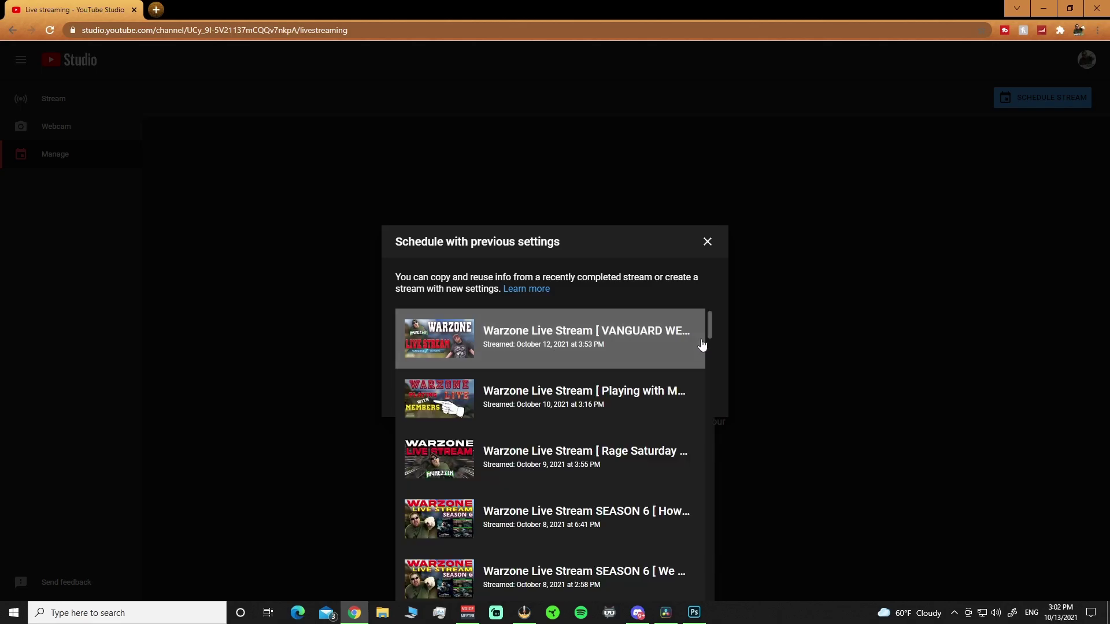
scroll(601, 425, down, 15)
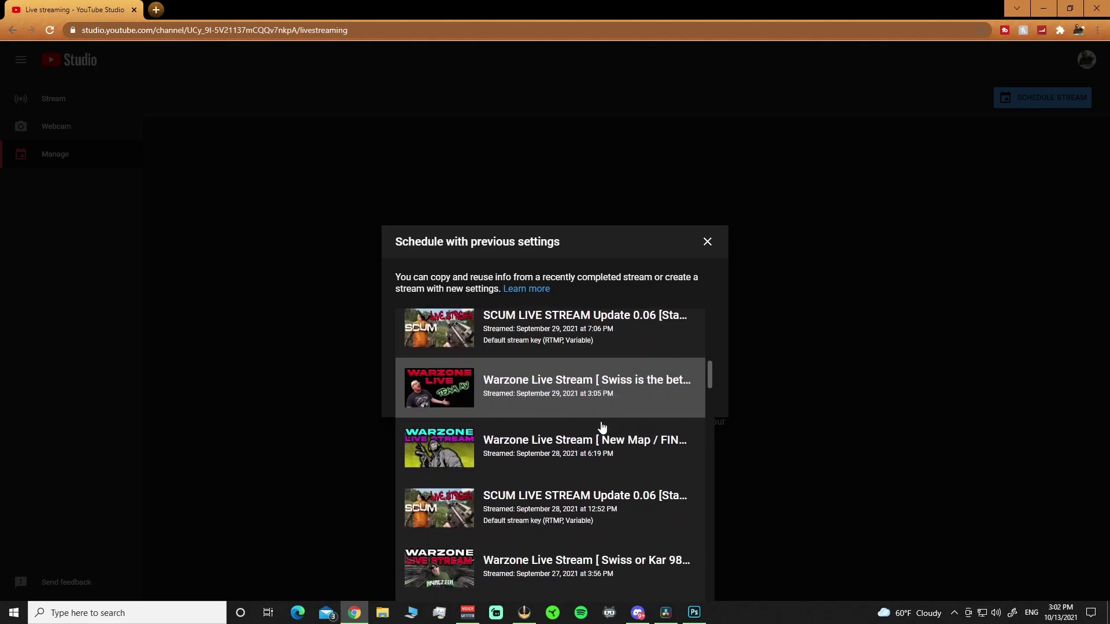
scroll(604, 432, down, 15)
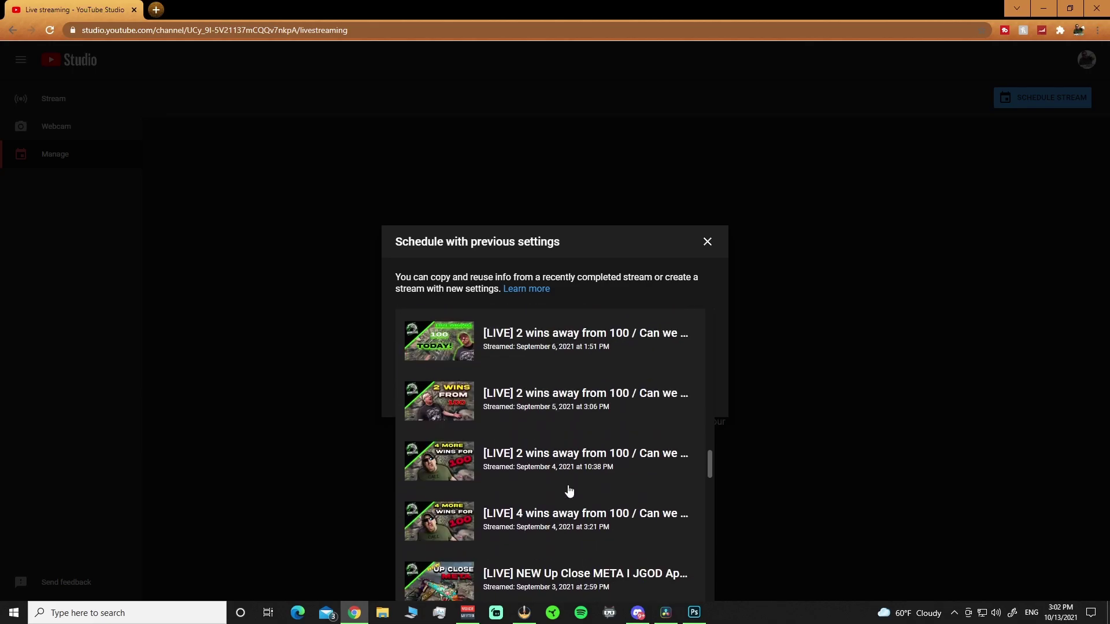
scroll(569, 490, down, 4)
scroll(572, 476, up, 9)
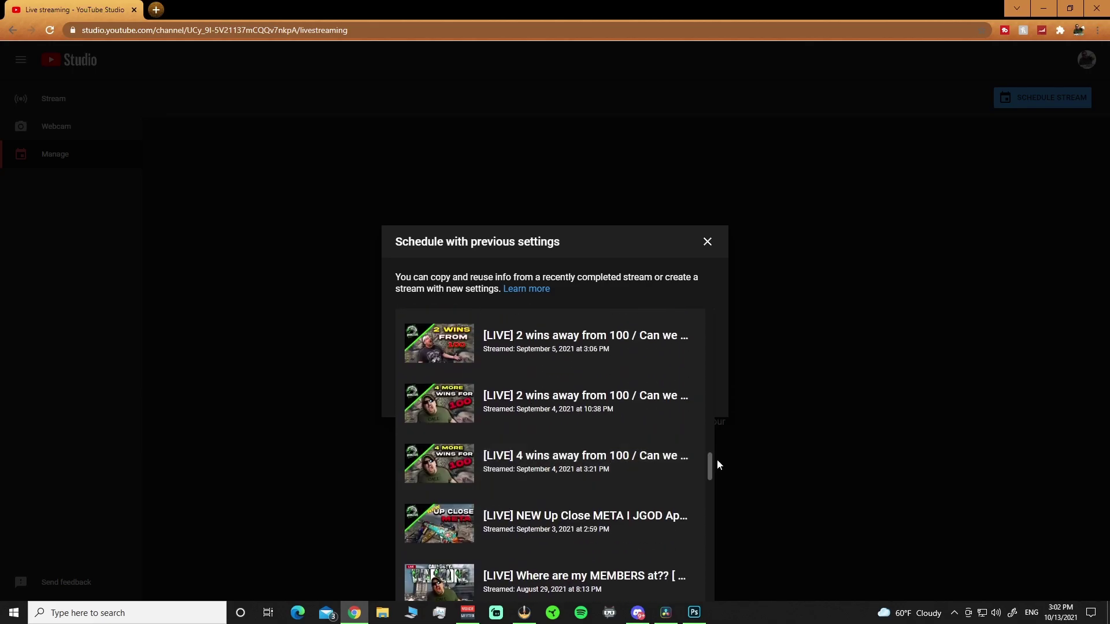
drag(711, 469, 712, 322)
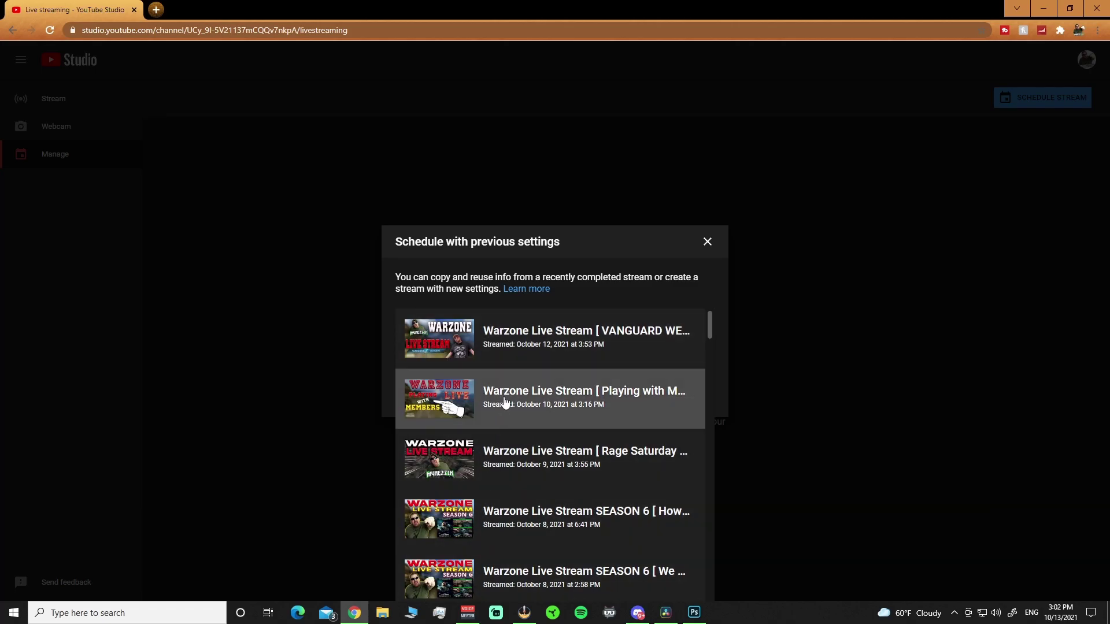
click(523, 353)
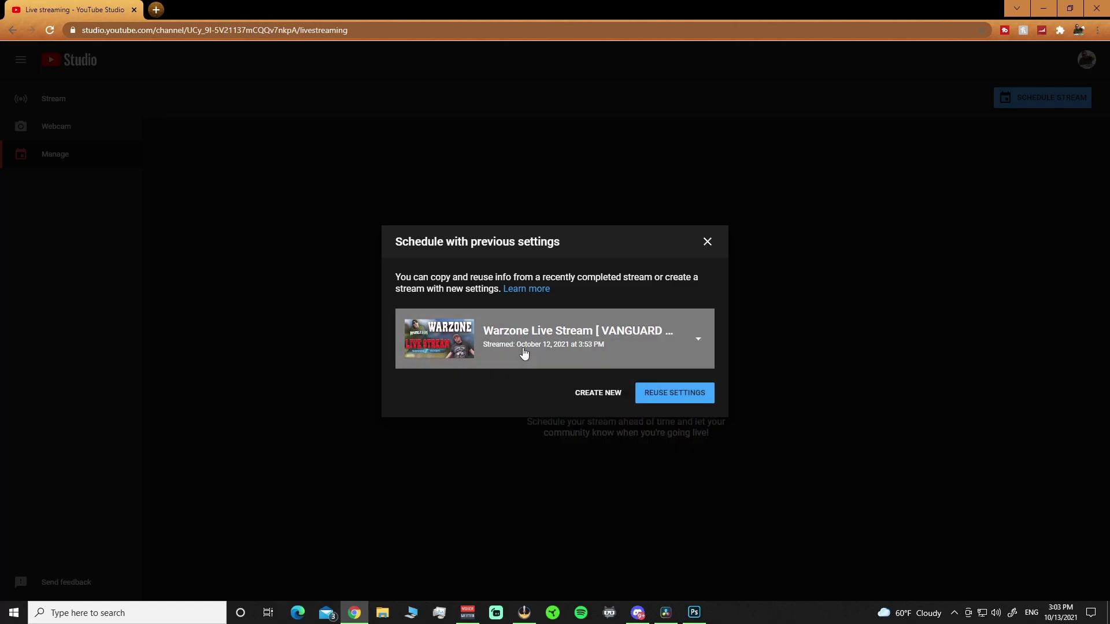
click(665, 397)
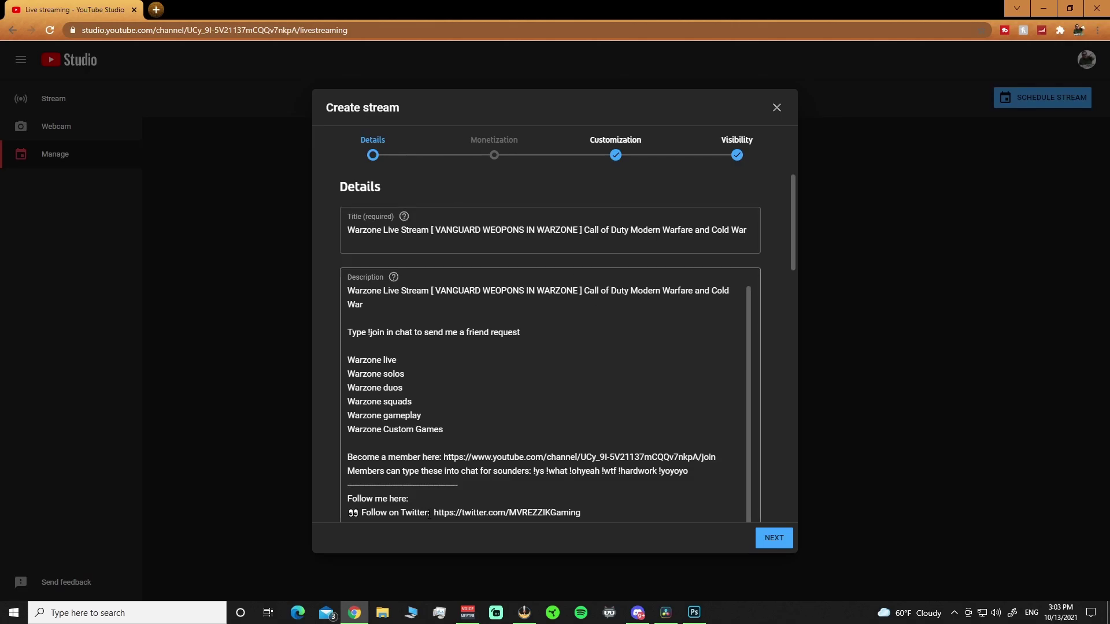
Discard the reused form, start a fresh stream, and replace its title with 'TEST'
click(778, 108)
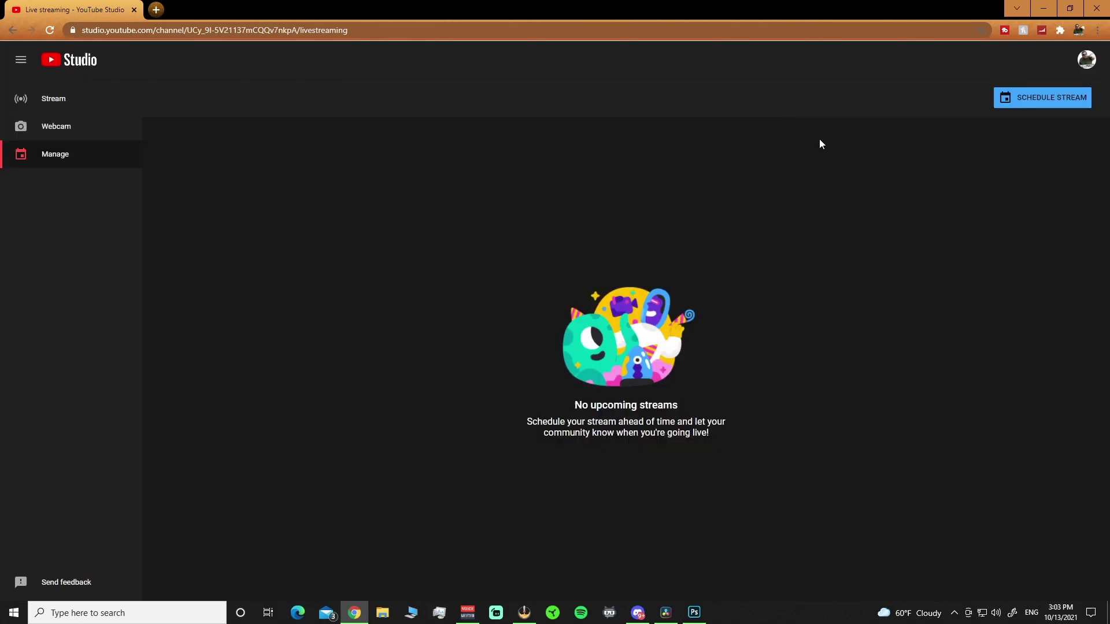
click(1042, 99)
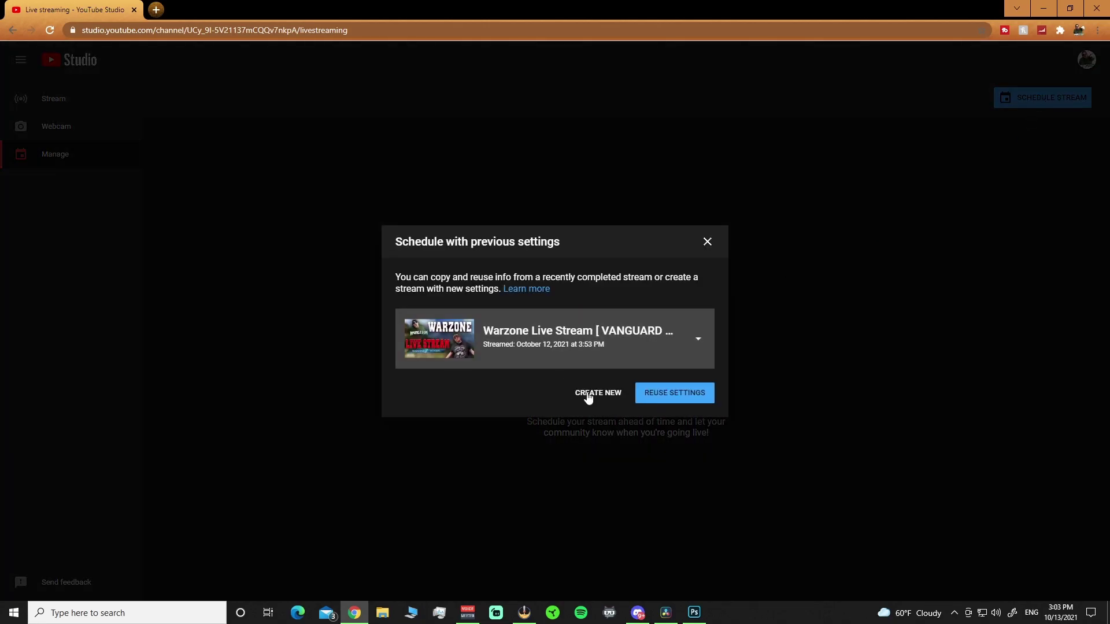
click(595, 392)
drag(390, 230, 290, 236)
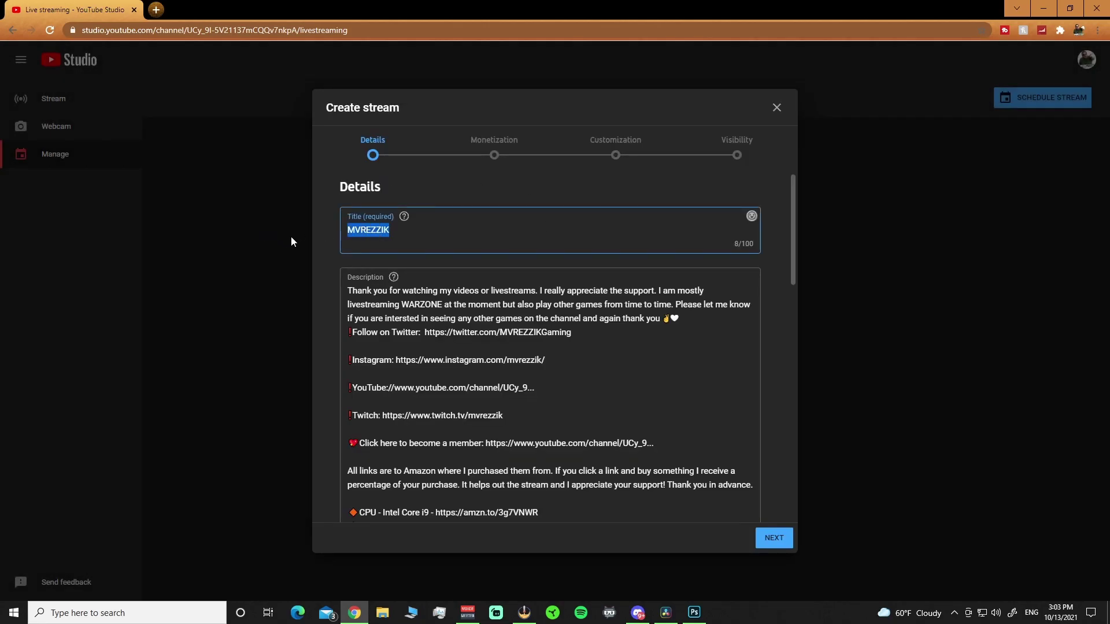
text(TEST)
Make the stream Private and schedule it for Oct 13, 2021 at 5:00 PM
click(737, 153)
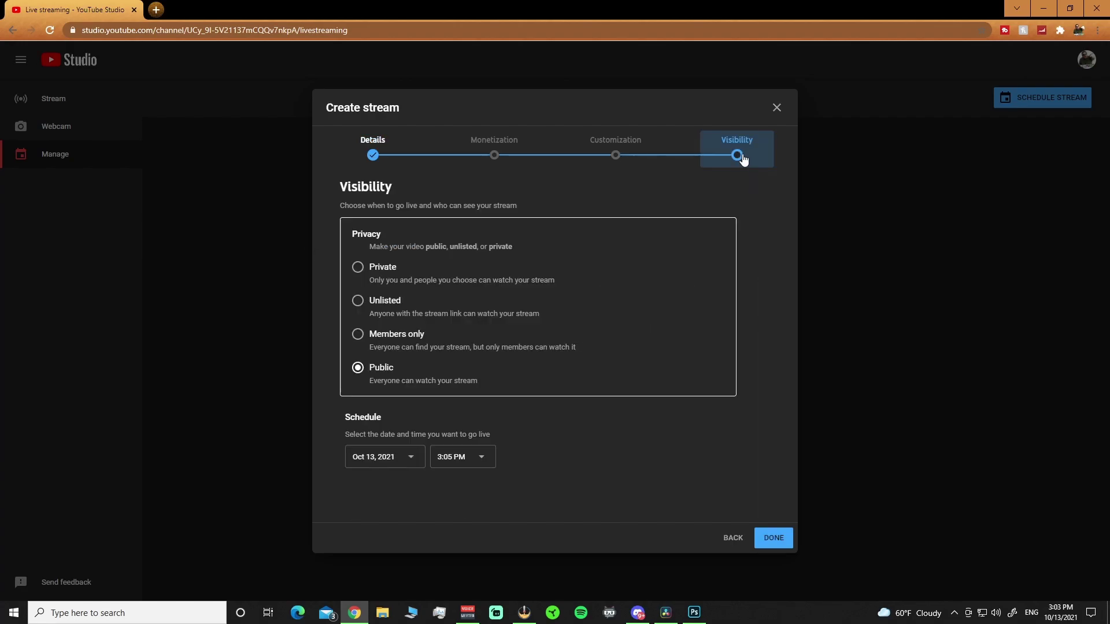
click(358, 268)
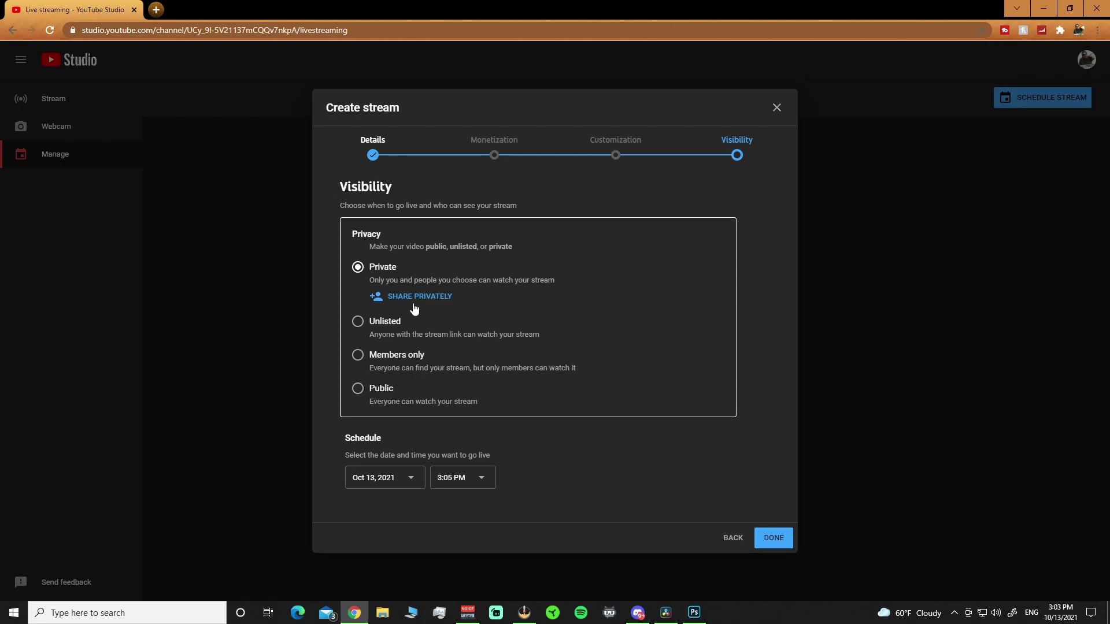
click(482, 478)
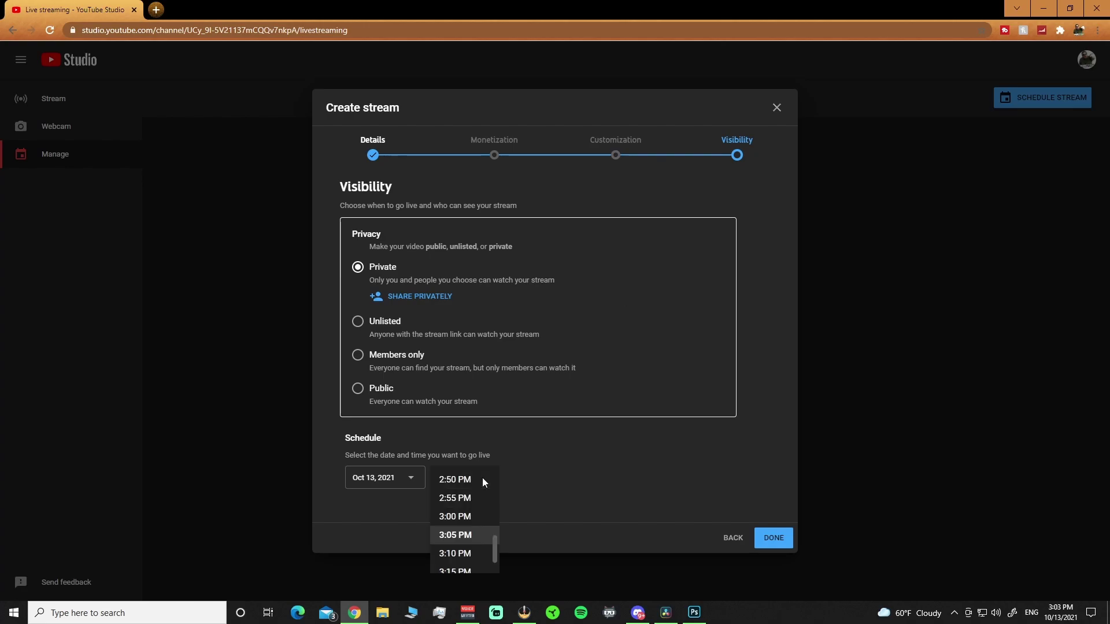
scroll(464, 554, down, 2)
scroll(465, 554, down, 4)
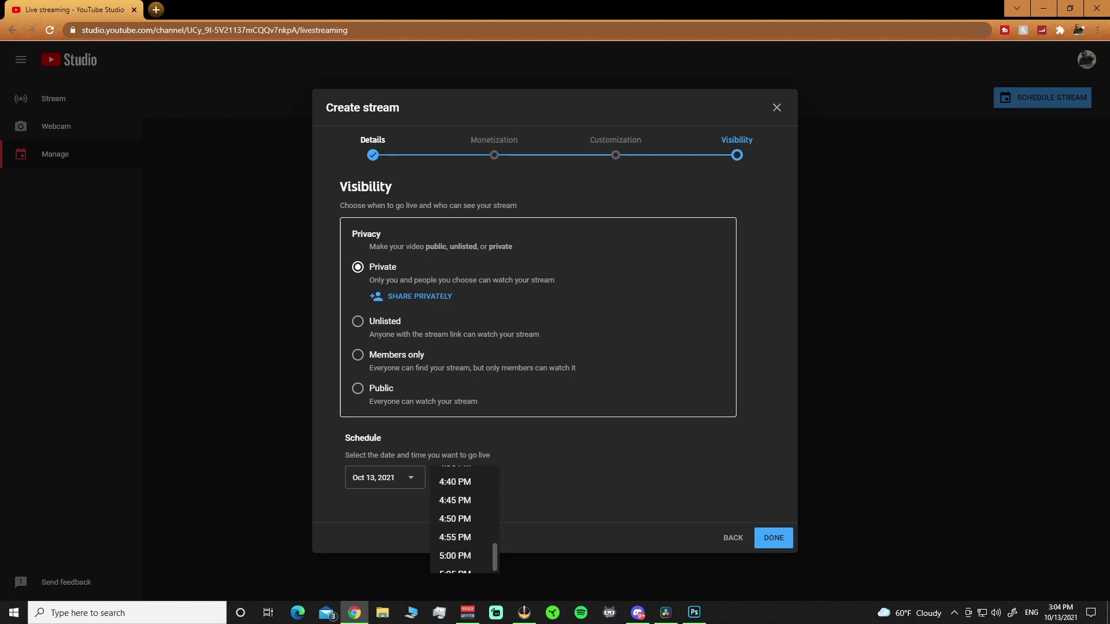
click(459, 555)
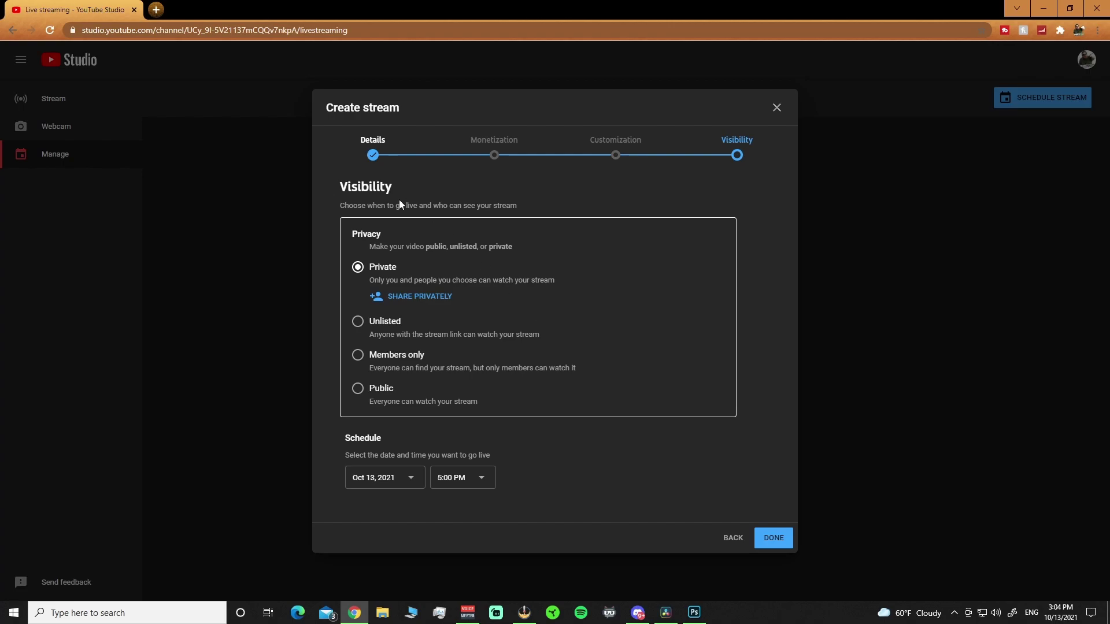
click(771, 538)
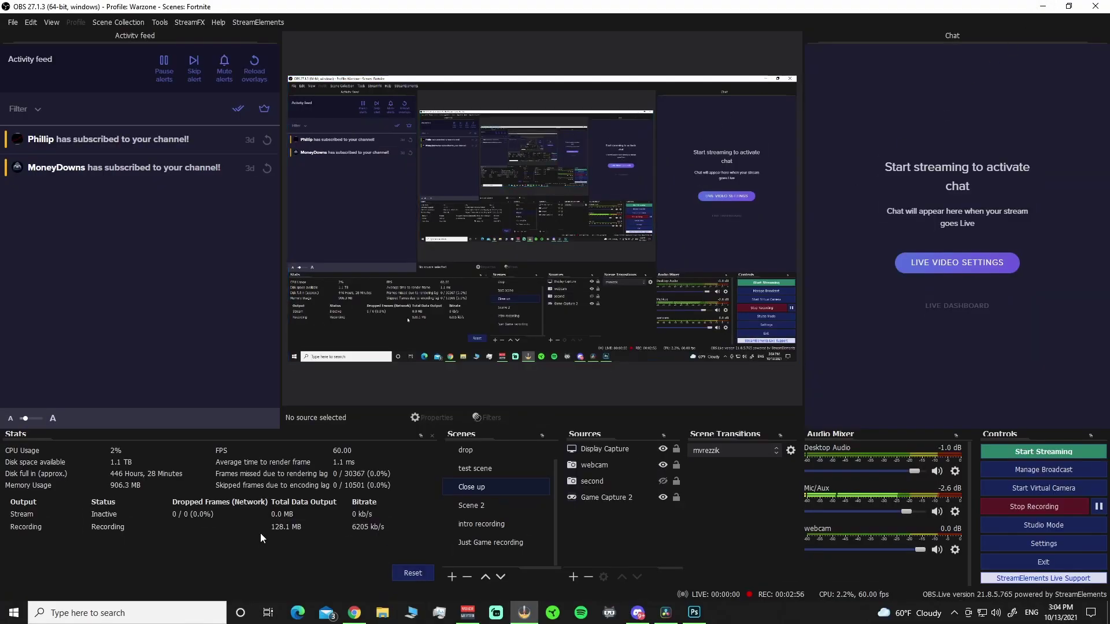
click(1044, 470)
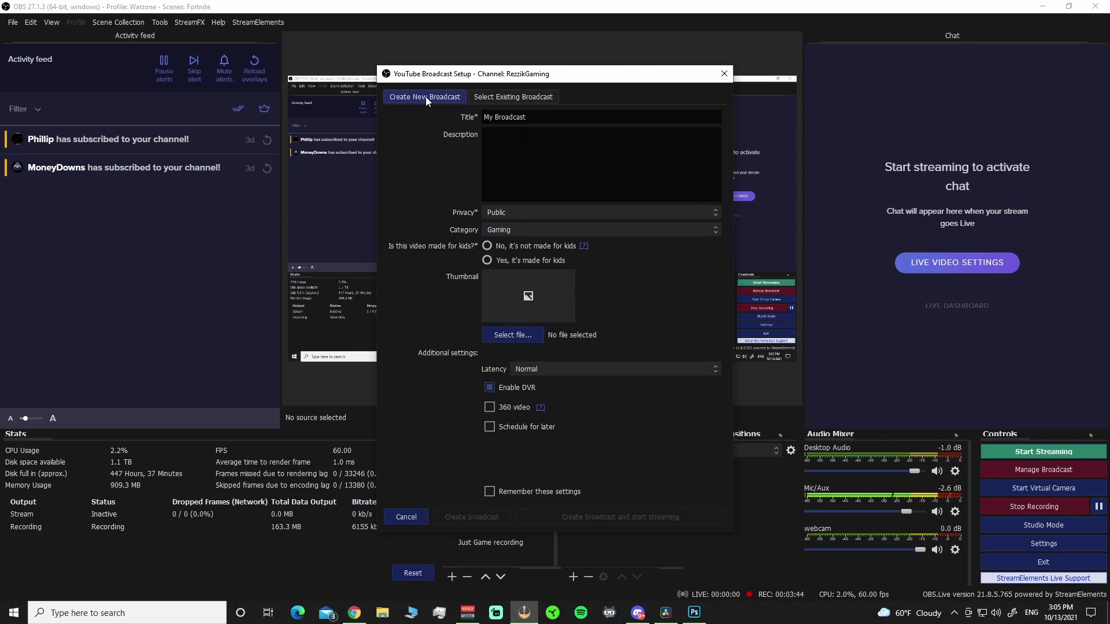
click(512, 97)
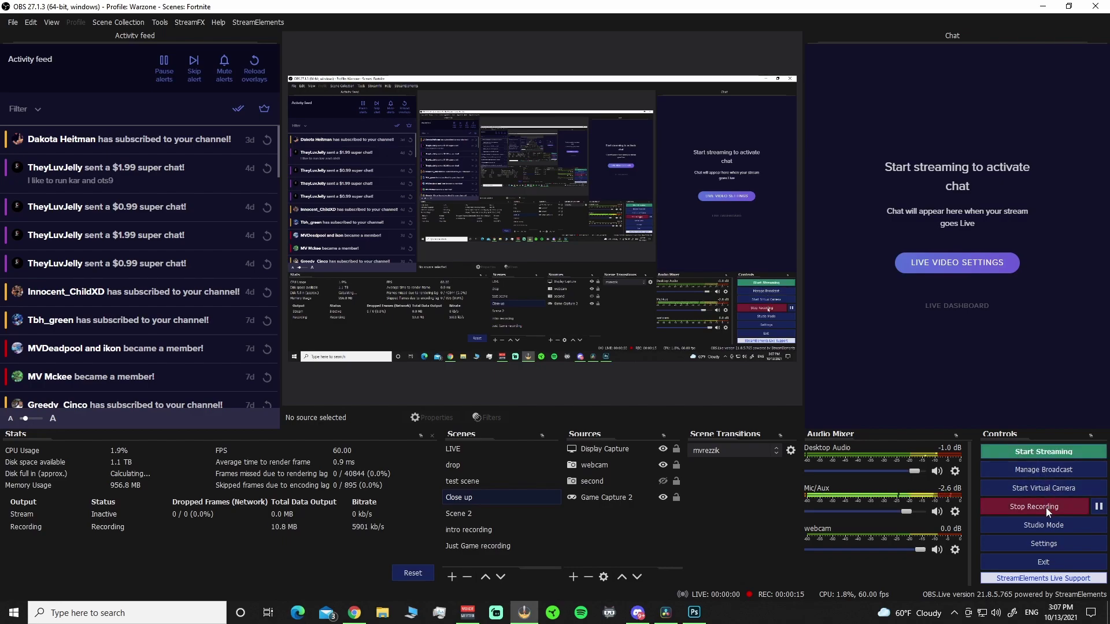
In OBS's YouTube Broadcast Setup, select the existing TEST broadcast scheduled for October 13, 2021, 5:00 PM
click(1049, 470)
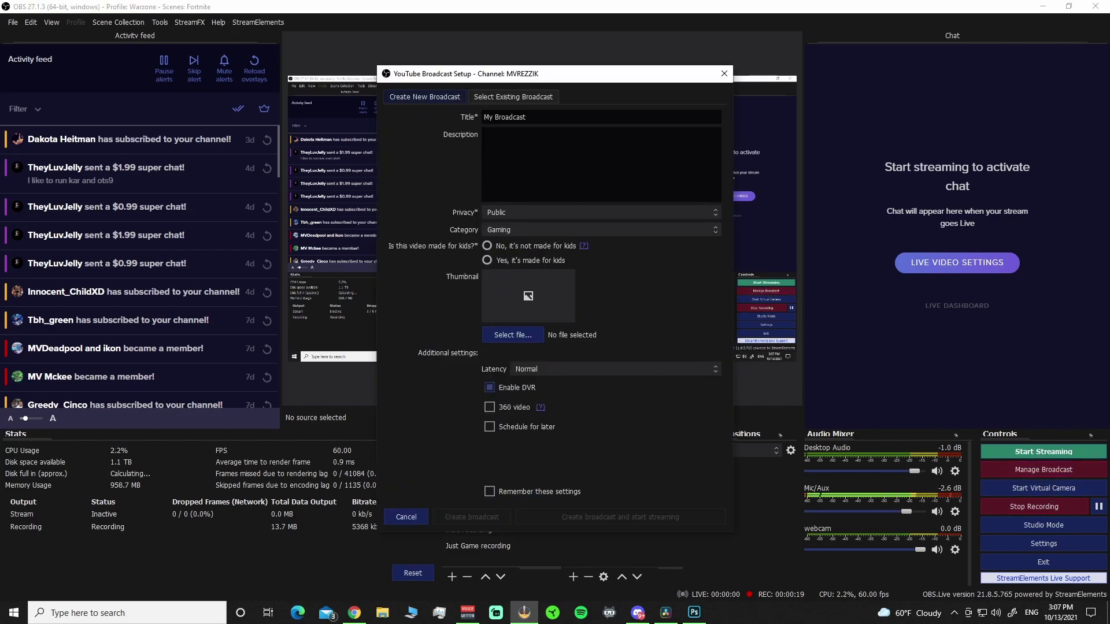
click(516, 97)
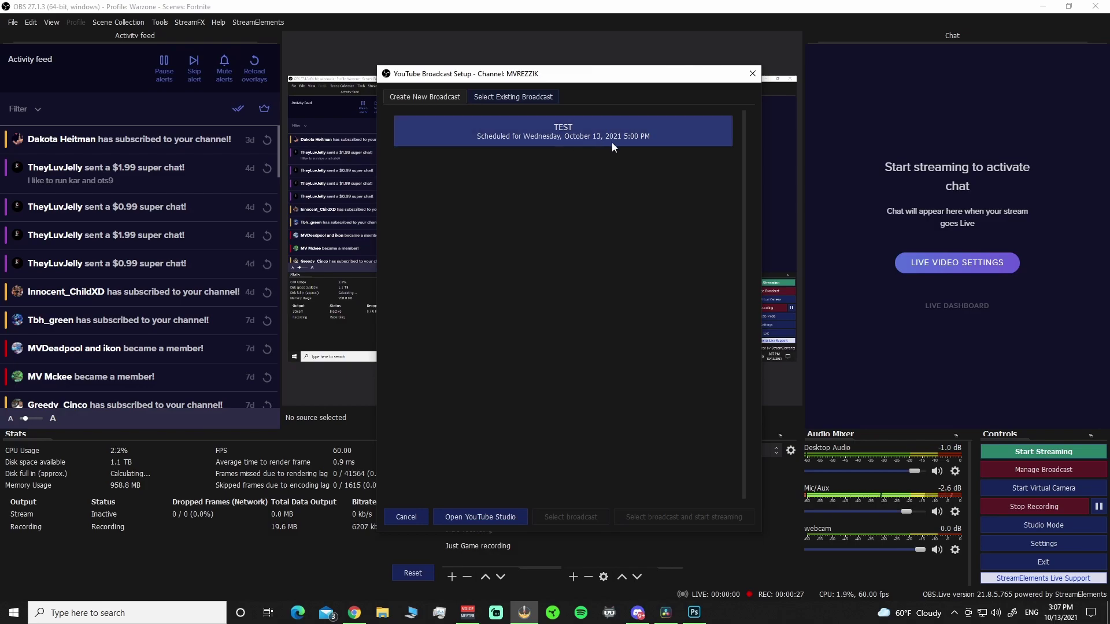
click(560, 130)
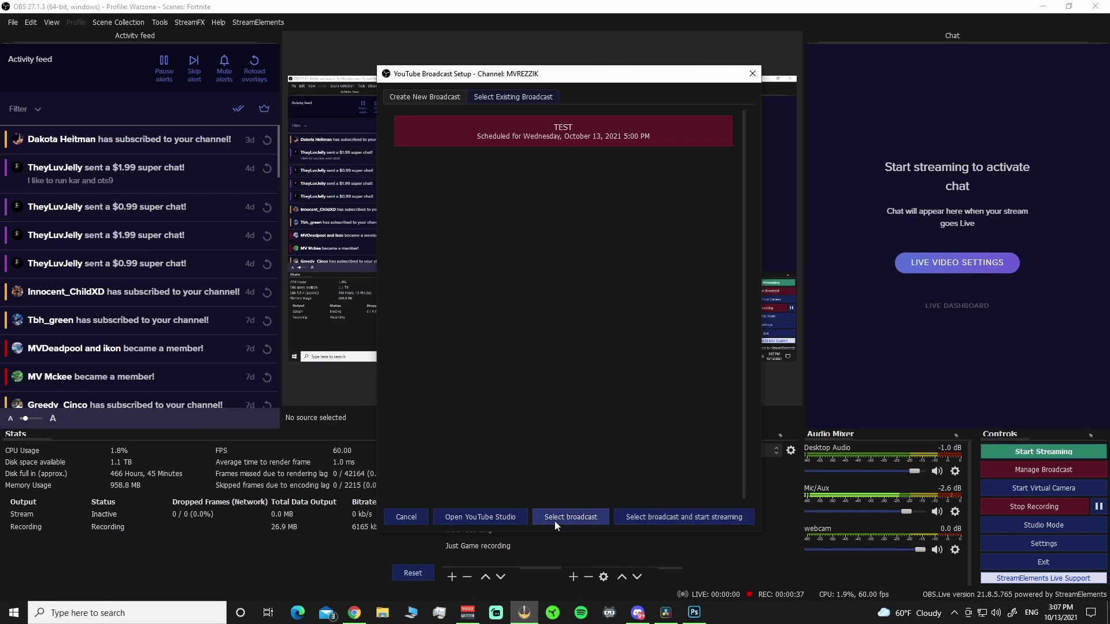
Preview TEST in YouTube Studio, then confirm it as the selected broadcast in OBS
click(462, 517)
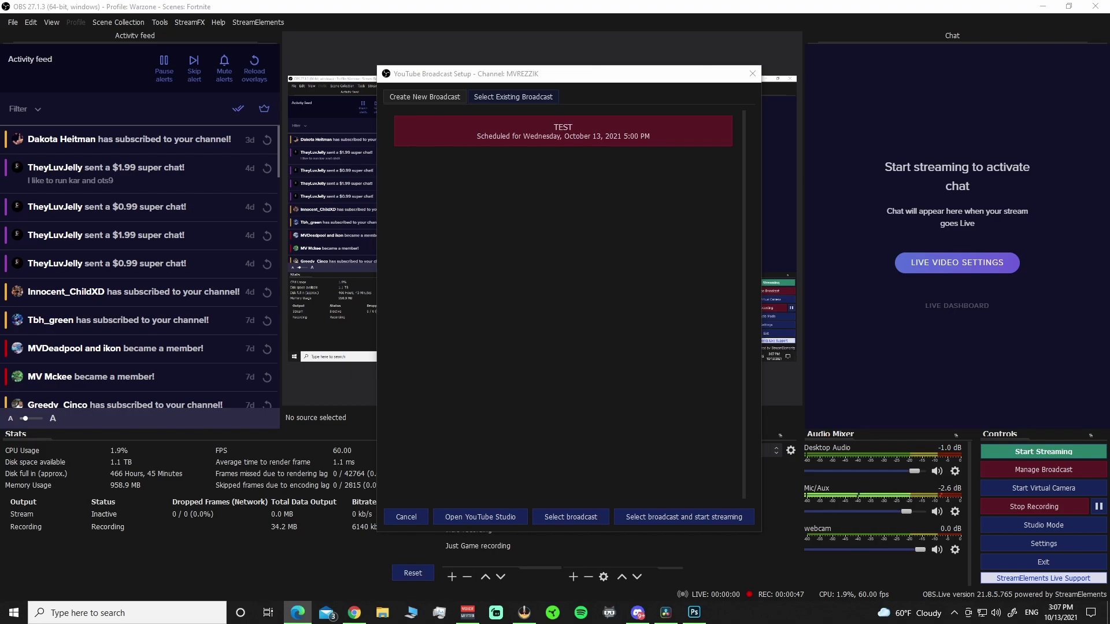
key(alt+Tab)
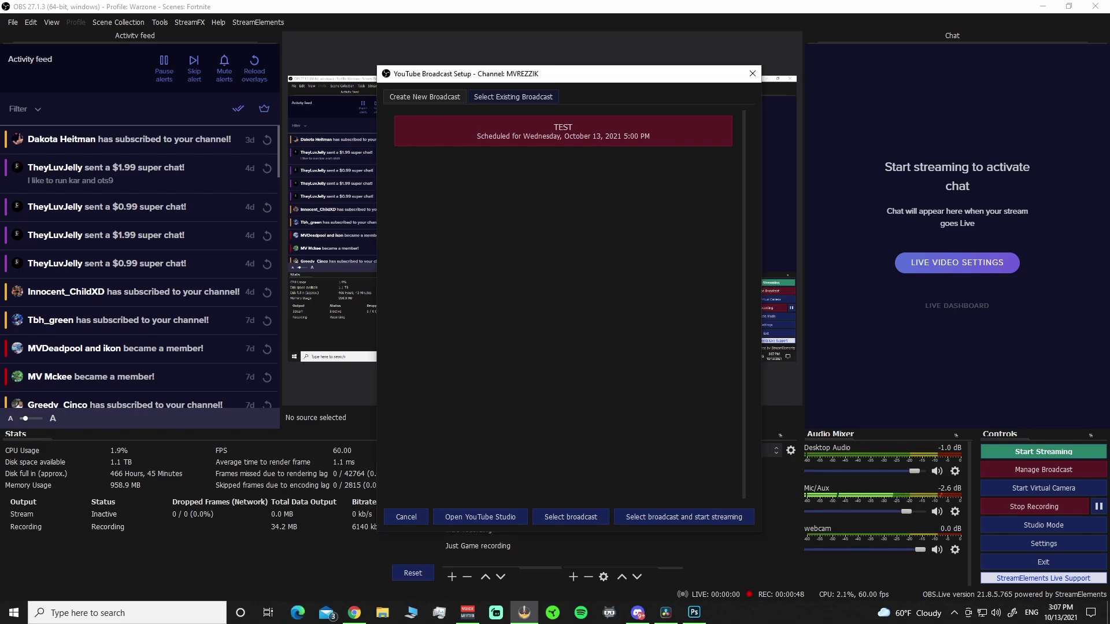
click(574, 519)
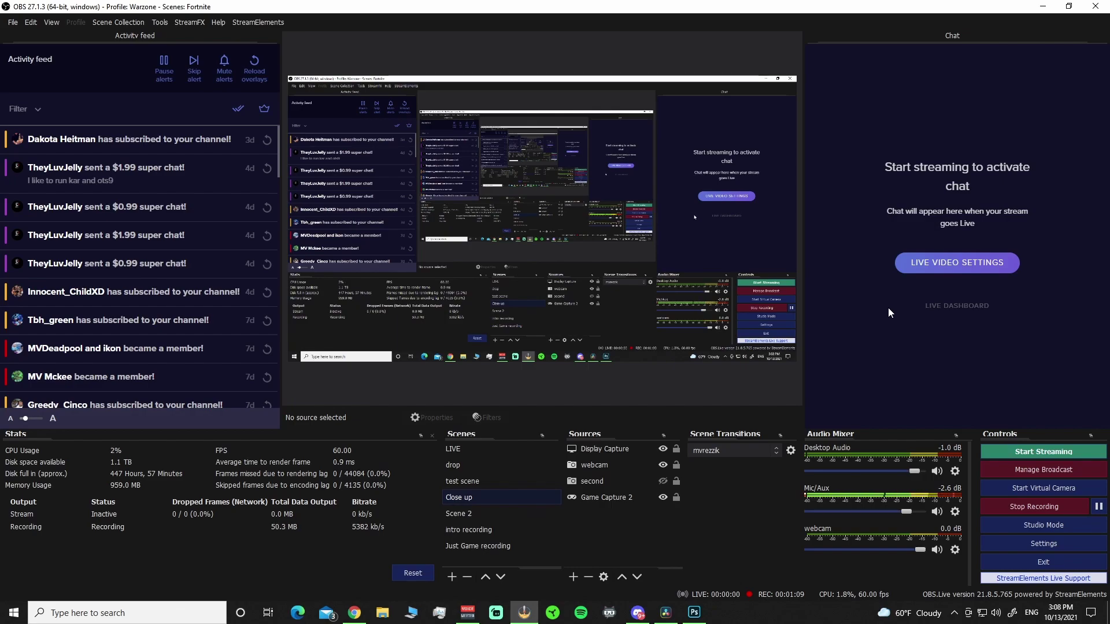
Reopen the YouTube Broadcast Setup, view the new-broadcast form, then return to the existing TEST broadcast
click(1029, 470)
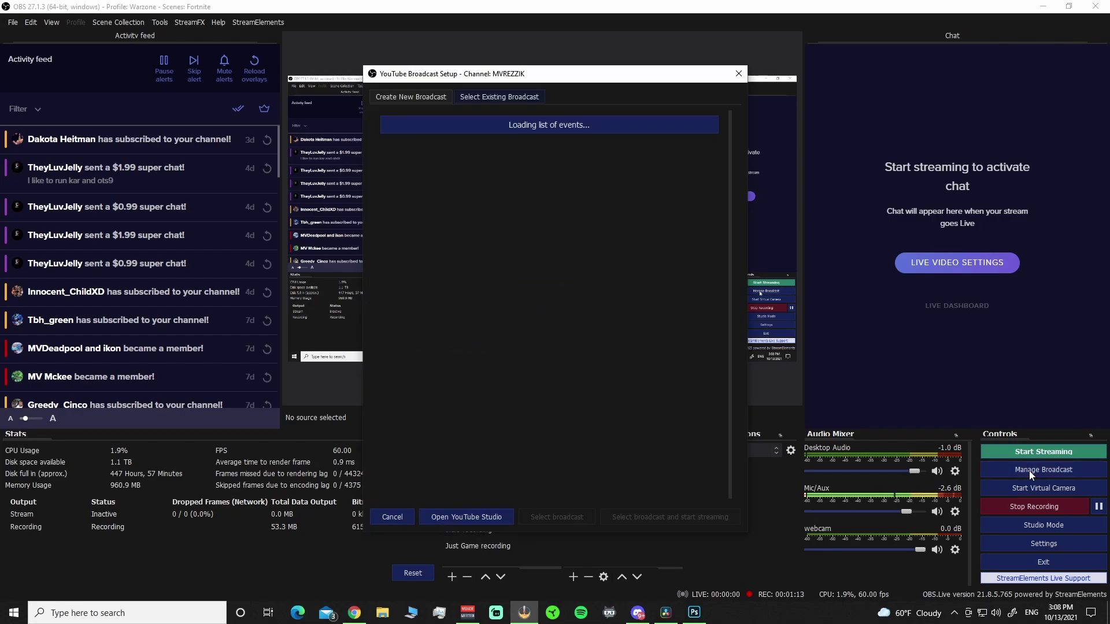
click(409, 97)
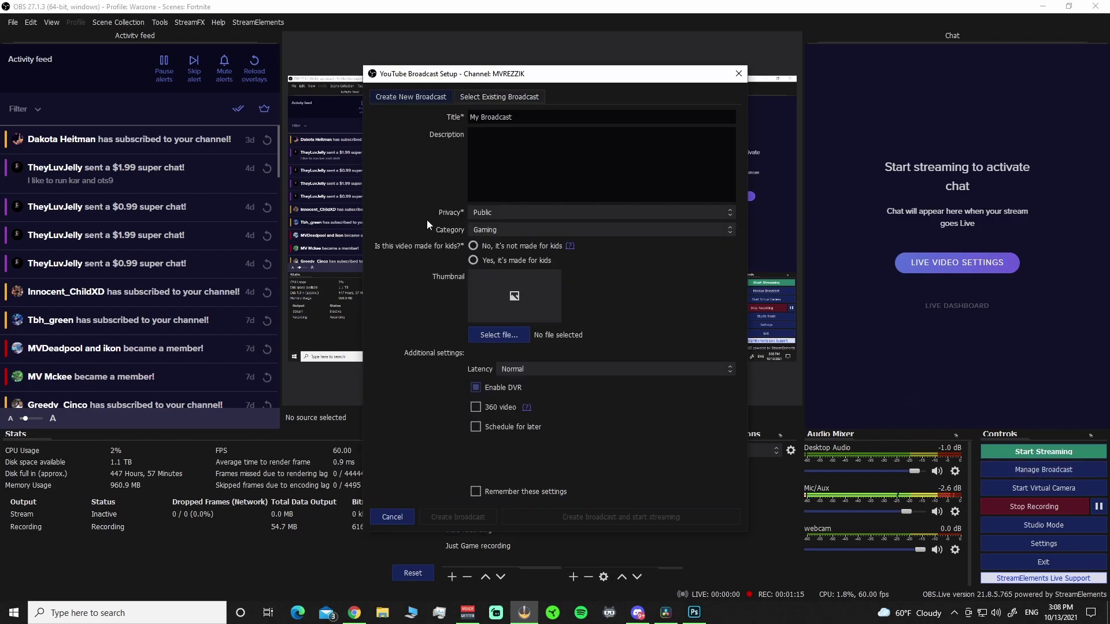
scroll(572, 229, down, 2)
click(501, 98)
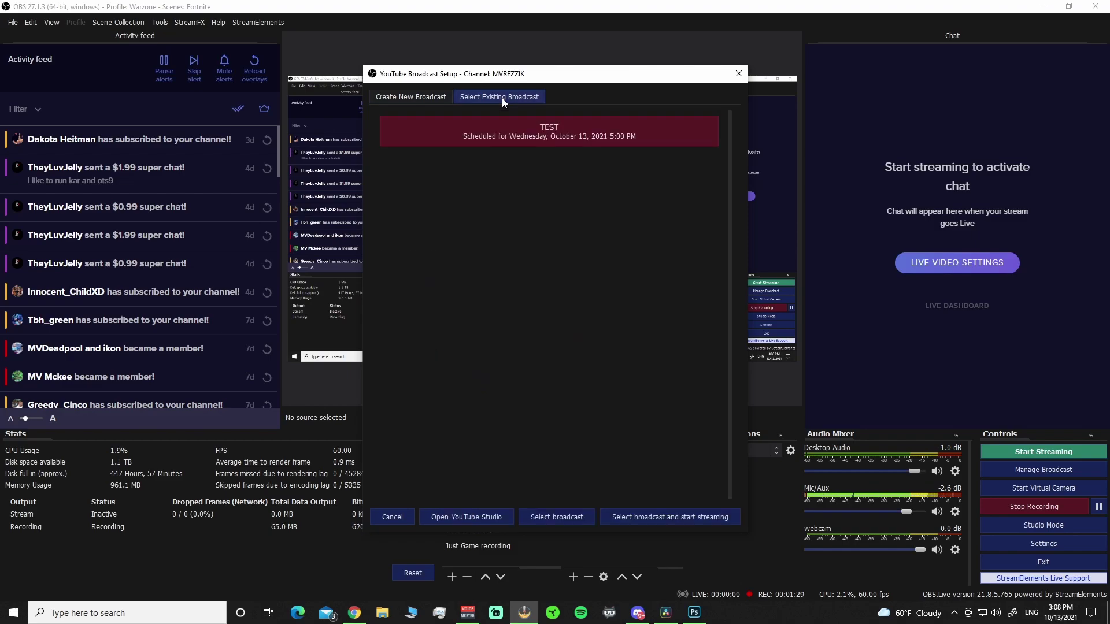